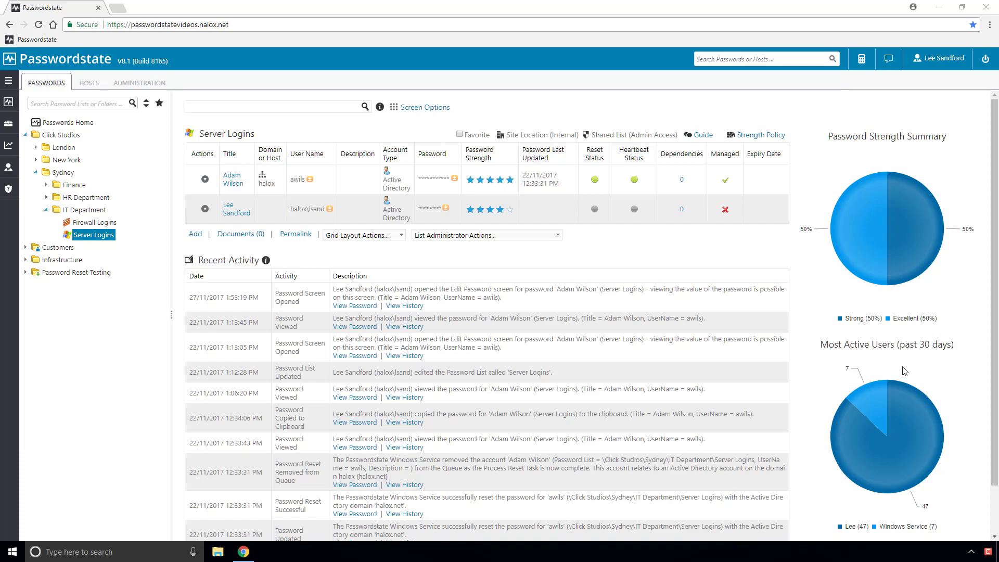
# Close an opened password record without saving and list all host records.
pyautogui.click(233, 180)
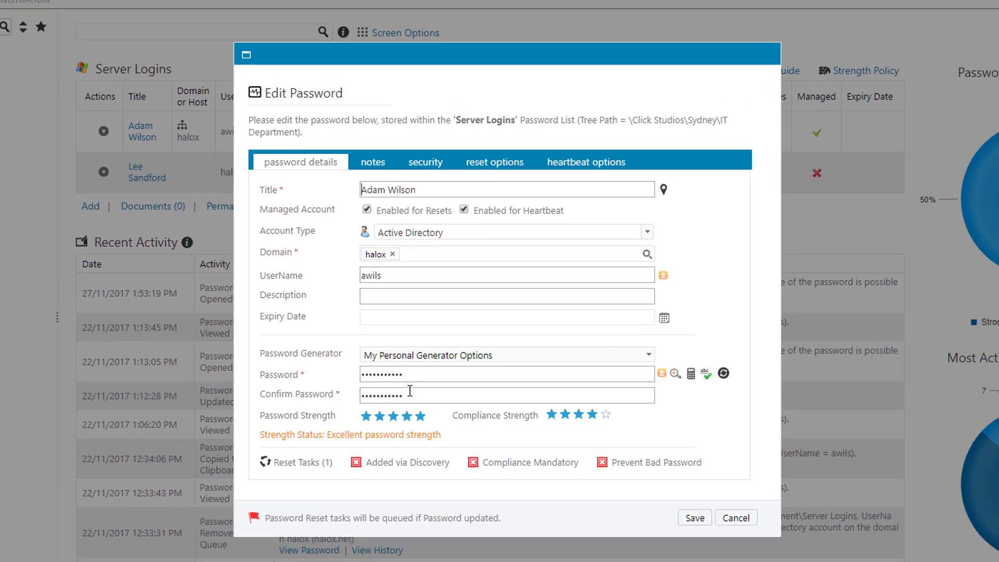
pyautogui.click(736, 518)
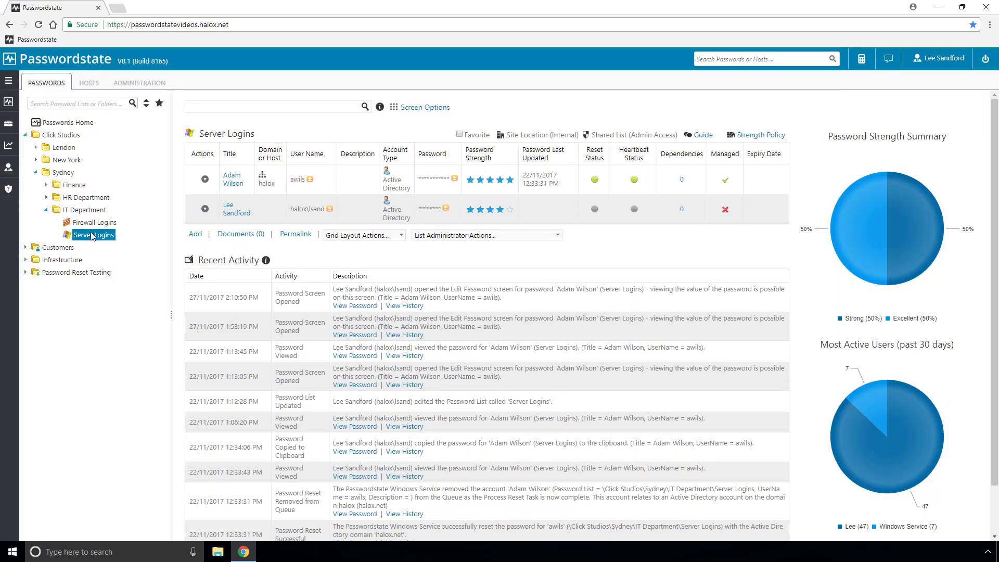
pyautogui.click(90, 85)
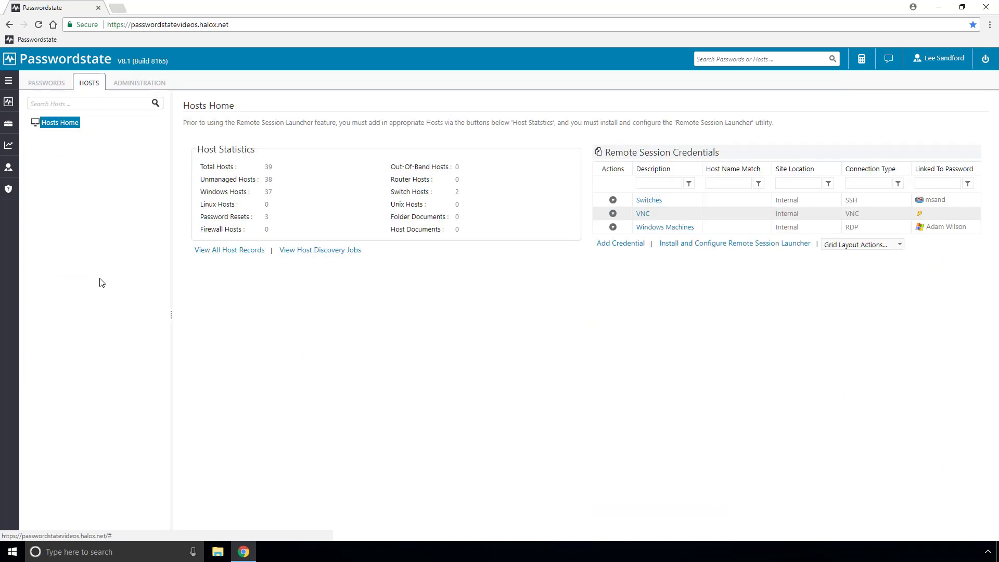
pyautogui.click(225, 255)
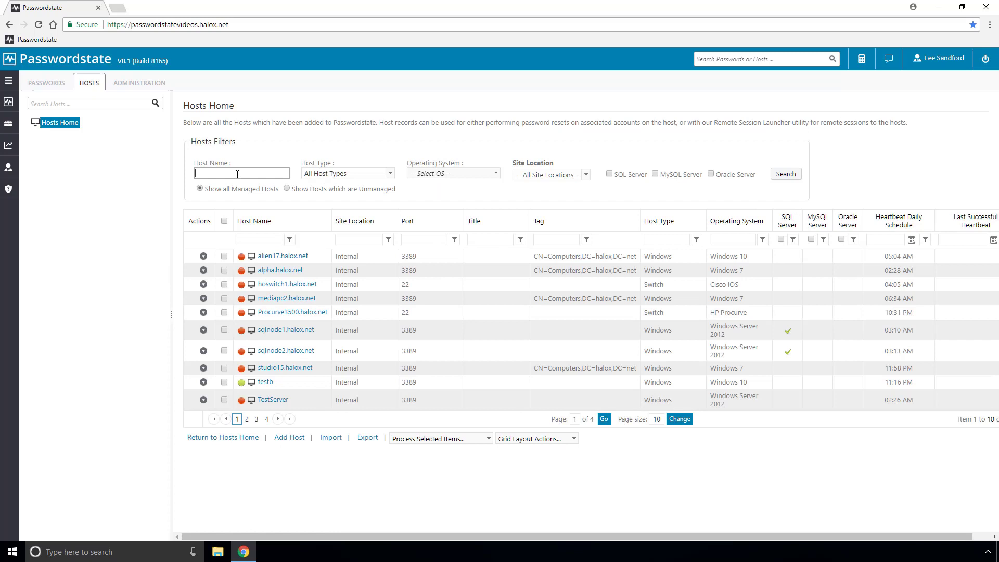
# Filter the host list by name 'win10' to show win10work1.halox.net.
pyautogui.click(236, 172)
pyautogui.write('win10')
pyautogui.press('Return')
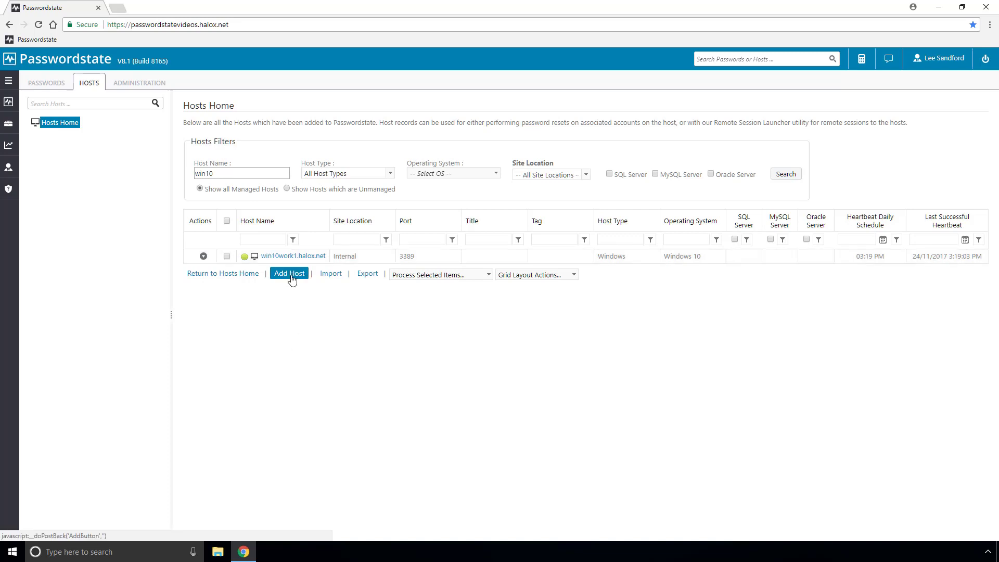
pyautogui.click(331, 275)
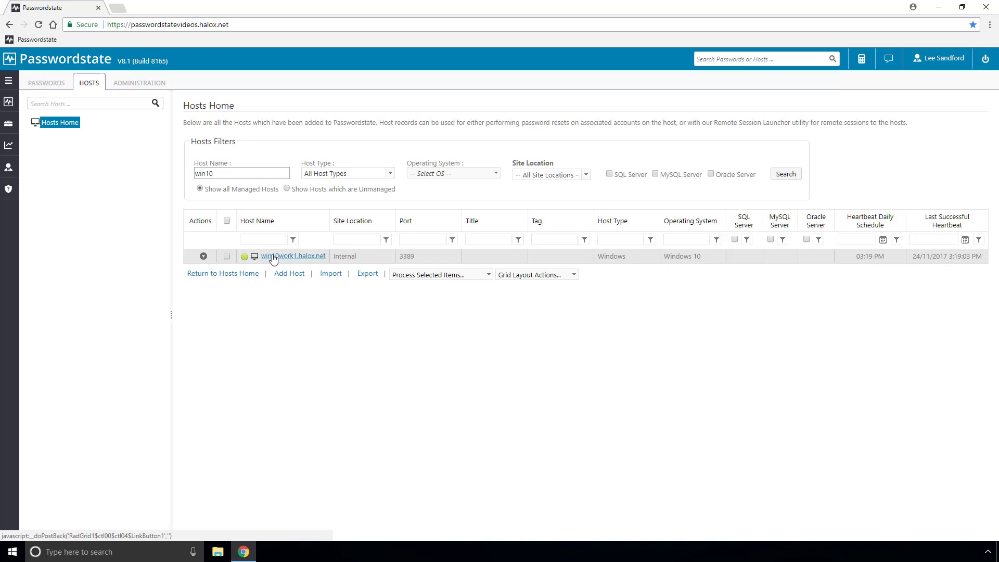
# Create a new host folder named 'Windows Machines' under Hosts Home.
pyautogui.rightClick(56, 124)
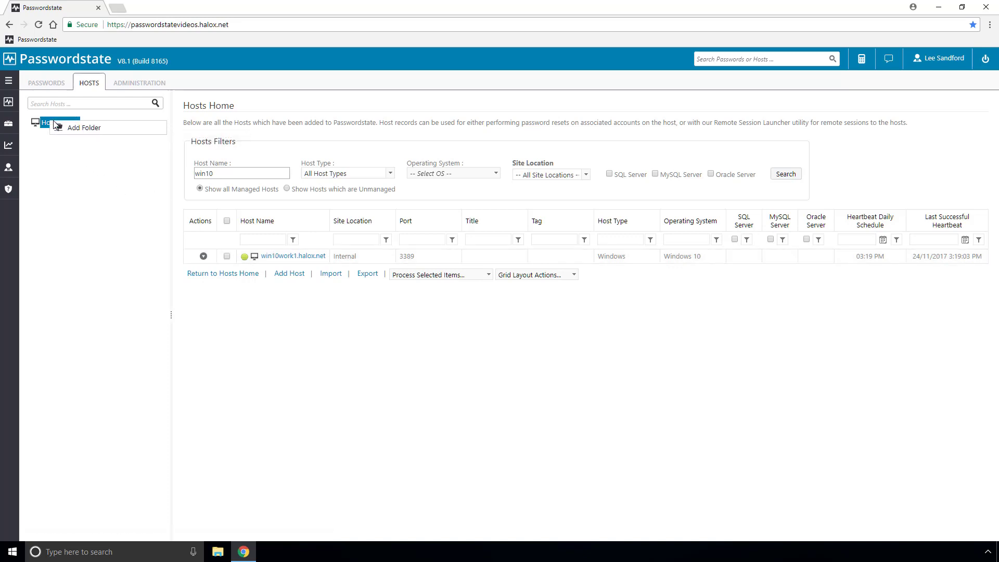
pyautogui.click(75, 132)
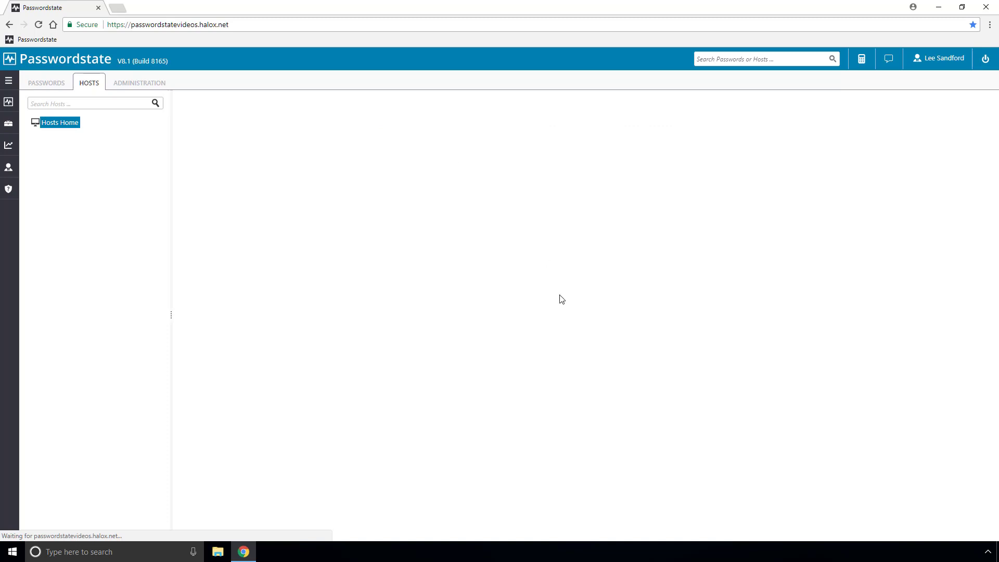
pyautogui.write('Win')
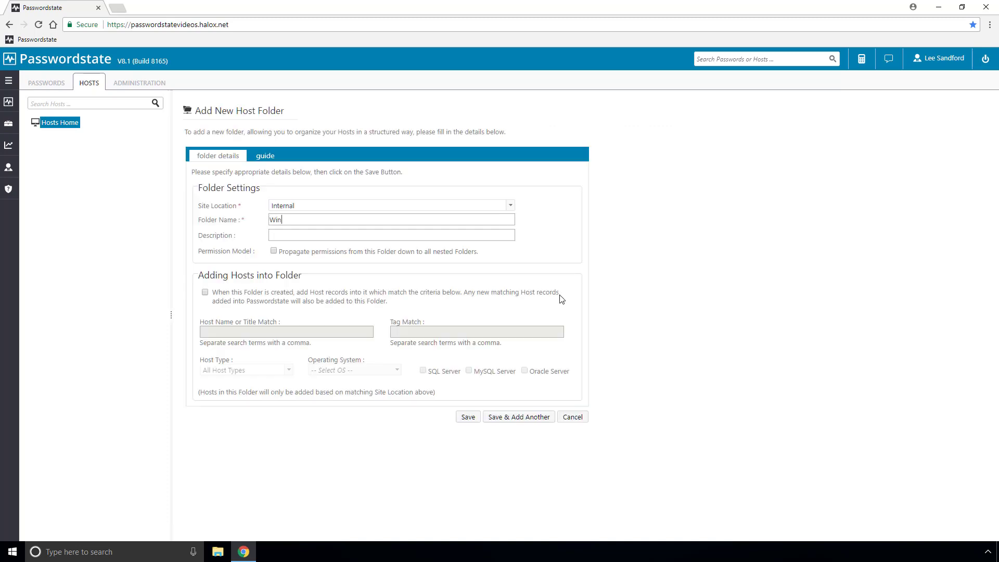
pyautogui.write('dows Machines')
pyautogui.click(465, 419)
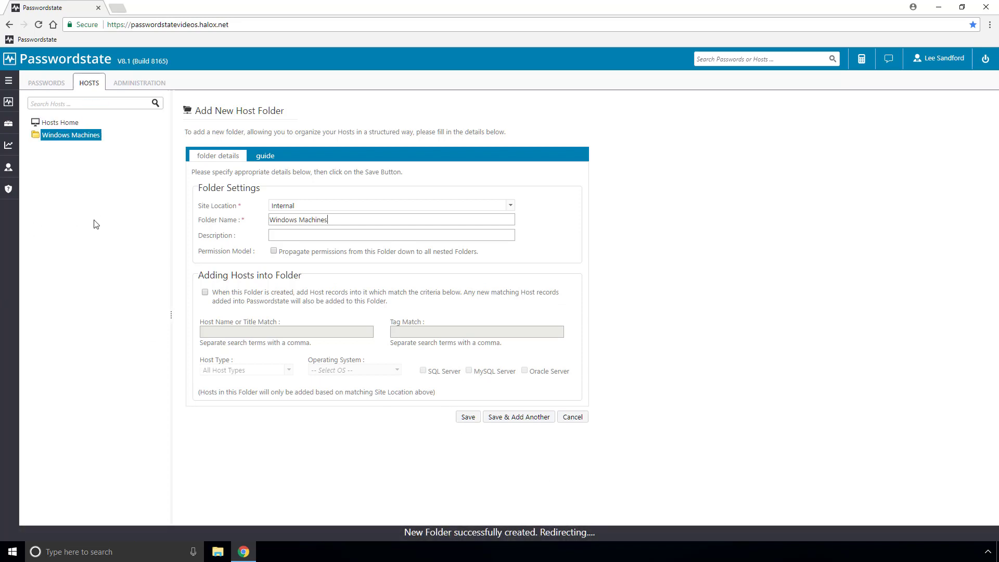
# Add the host win10work1.halox.net to the Windows Machines folder.
pyautogui.rightClick(62, 136)
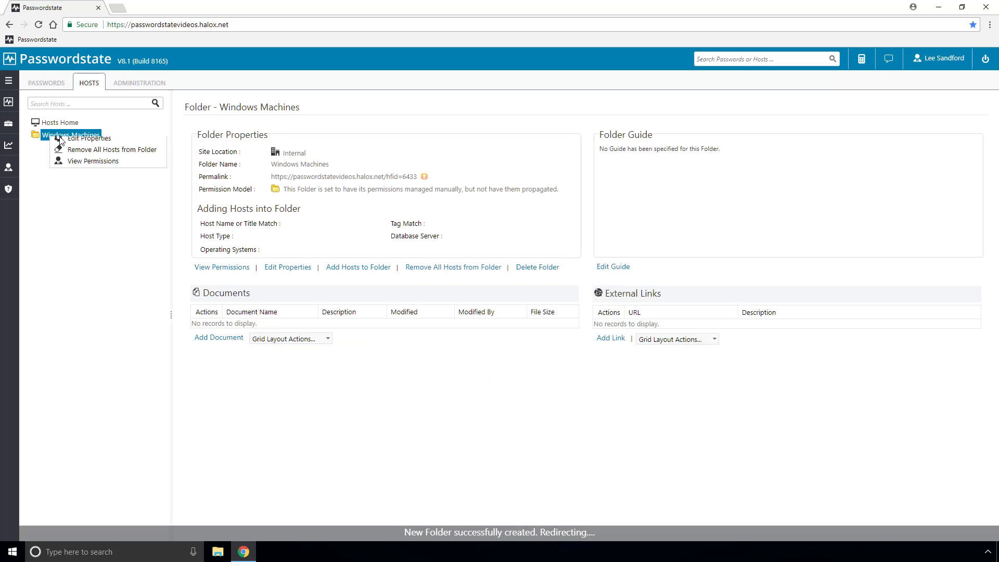
pyautogui.click(88, 155)
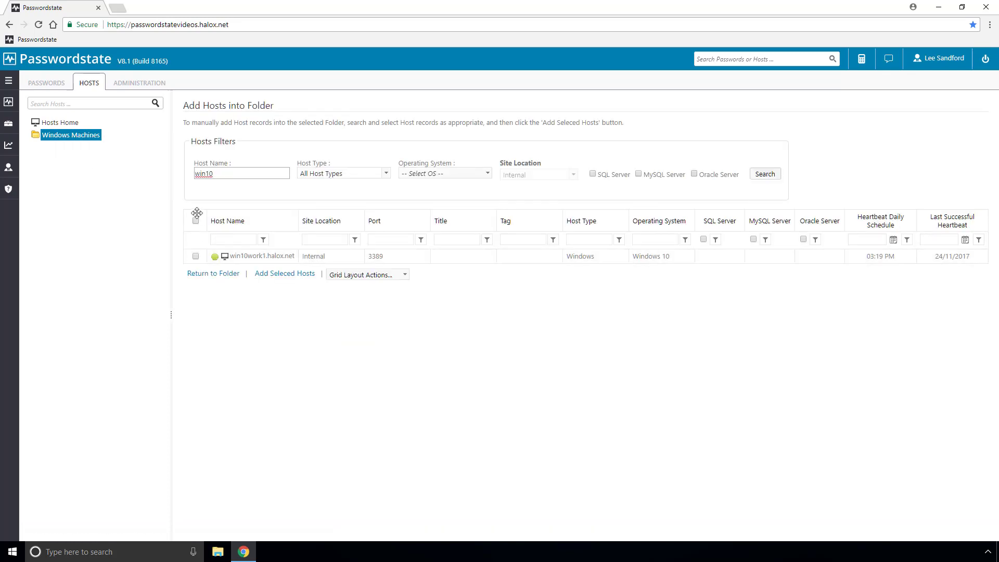
pyautogui.click(196, 256)
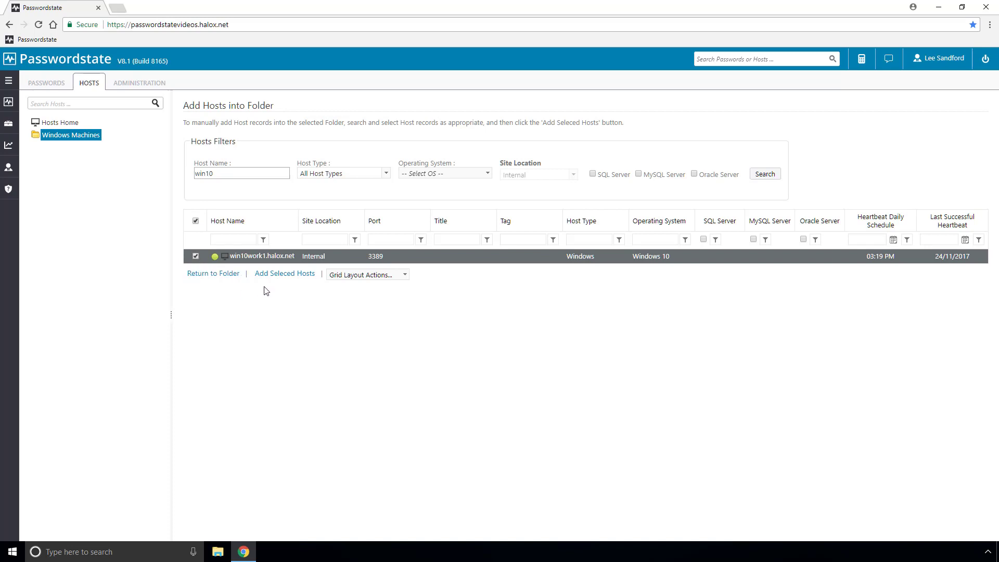
pyautogui.click(279, 275)
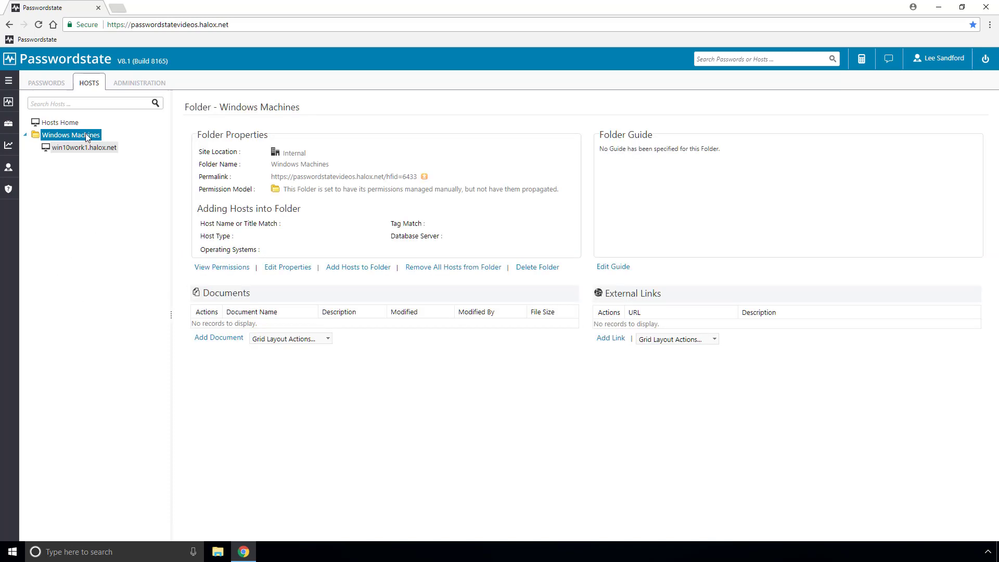
# Download the Remote Session Launcher .msi installer from its setup instructions page on Hosts Home.
pyautogui.click(72, 125)
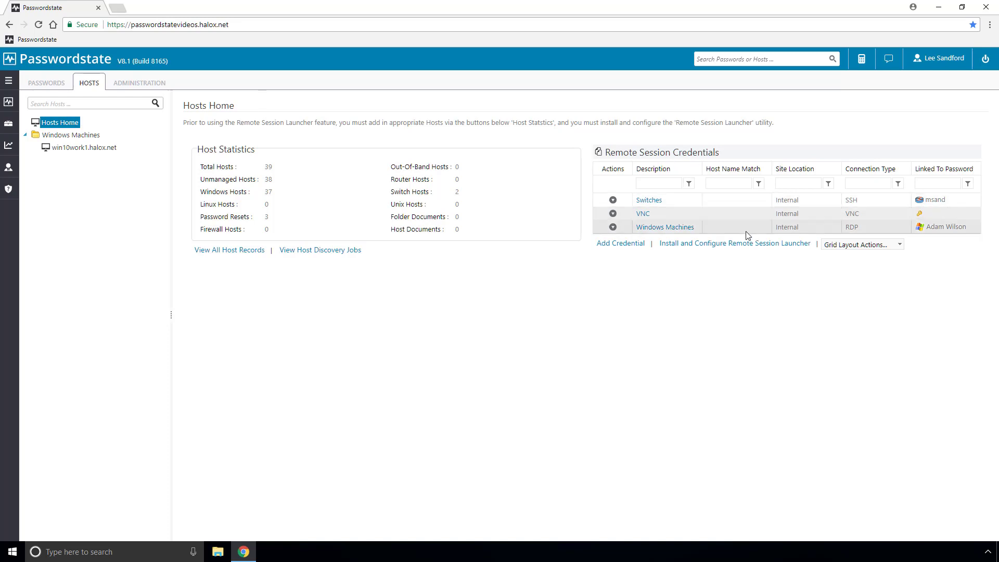
pyautogui.click(740, 245)
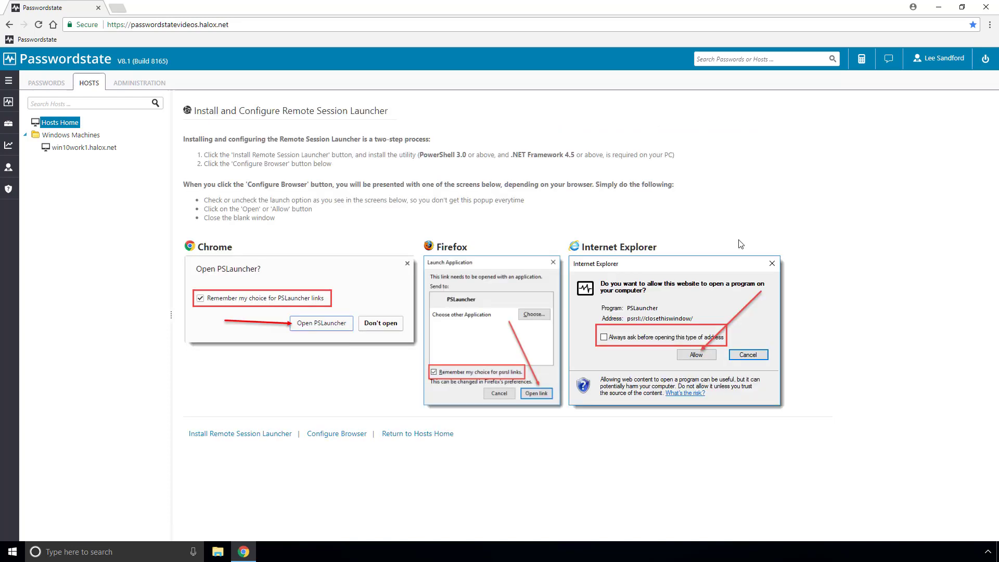
pyautogui.click(243, 438)
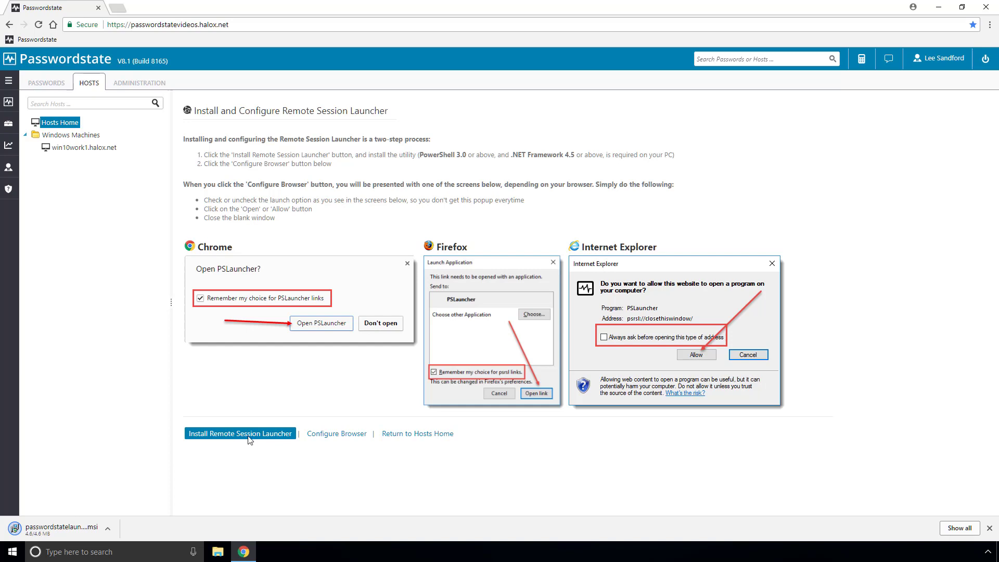
# Run the downloaded Remote Session Launcher installer through to completion and close it.
pyautogui.click(61, 532)
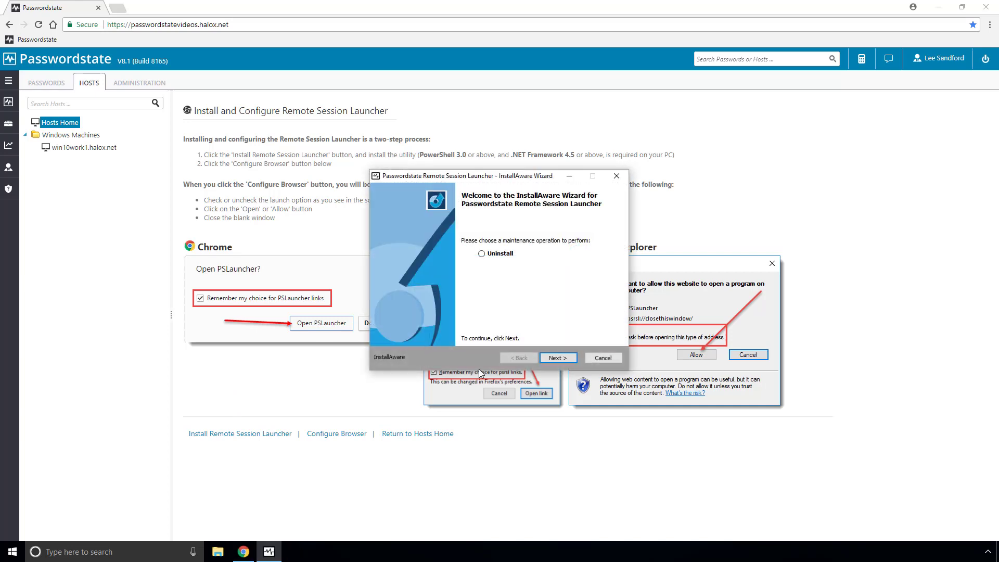
pyautogui.click(559, 358)
pyautogui.click(558, 357)
pyautogui.click(559, 358)
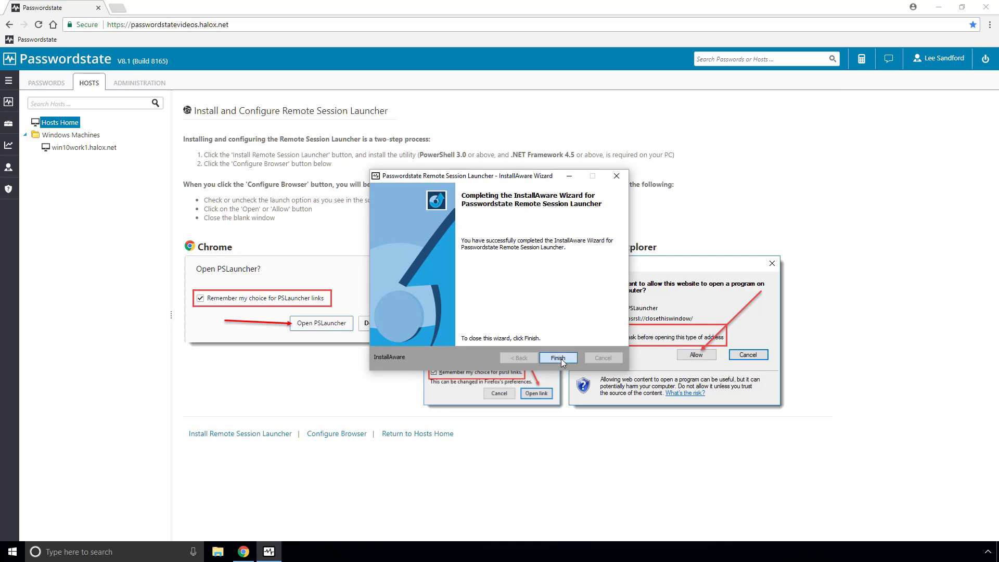
pyautogui.click(561, 358)
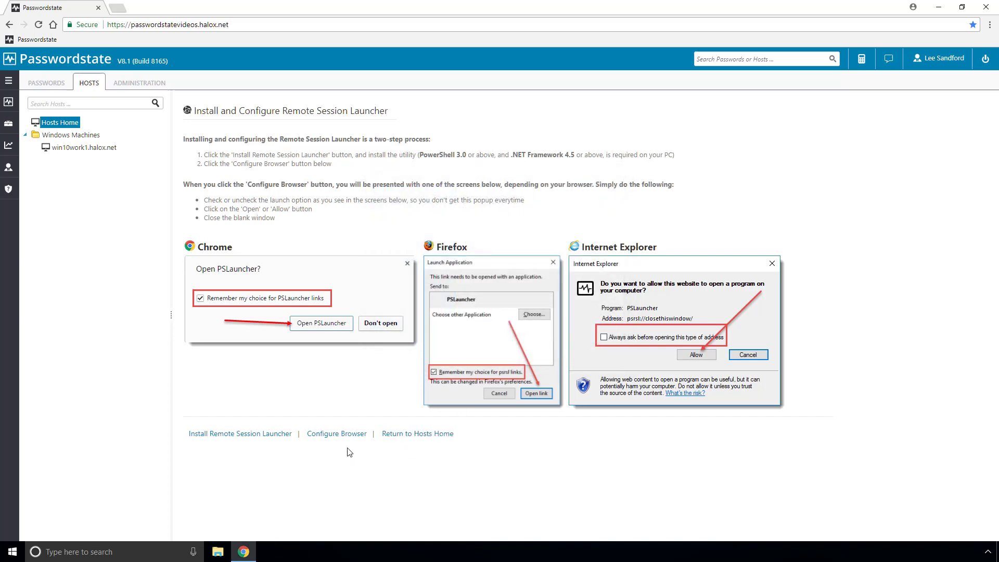
# Configure the browser so PSLauncher links are always opened, remembering the choice.
pyautogui.click(339, 435)
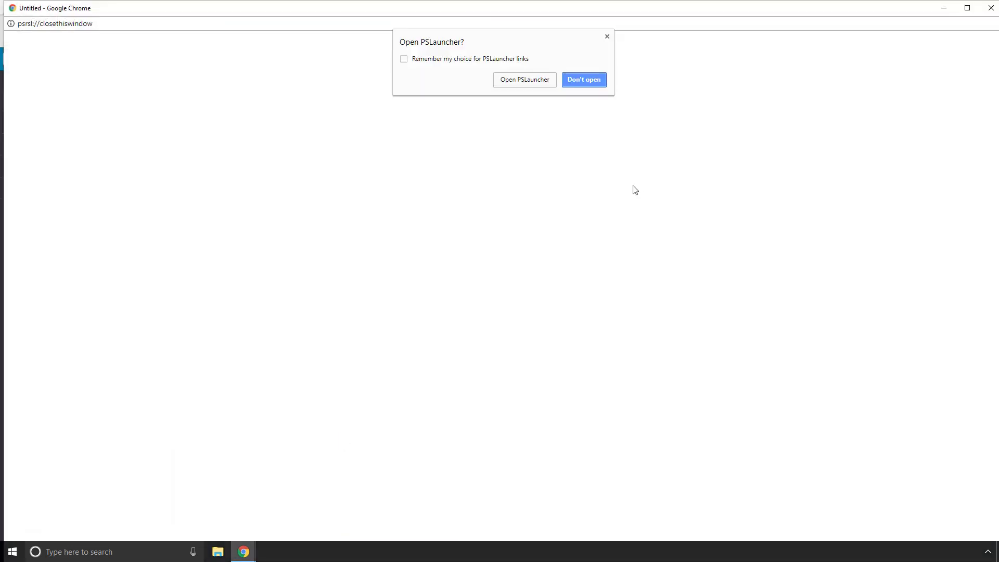
pyautogui.click(404, 58)
pyautogui.click(518, 83)
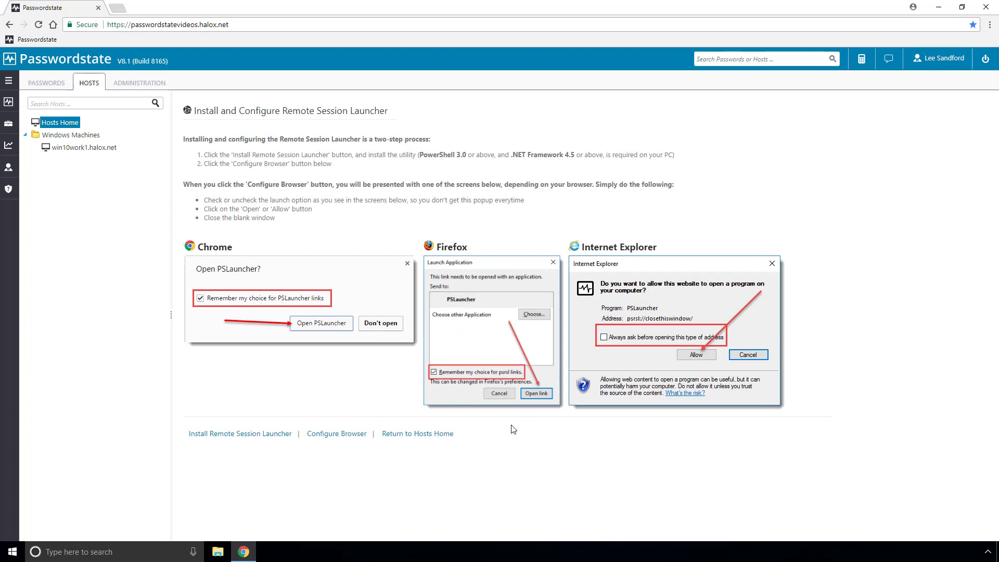
# Open the 'Windows Machines' remote session credential from Hosts Home for editing.
pyautogui.click(418, 436)
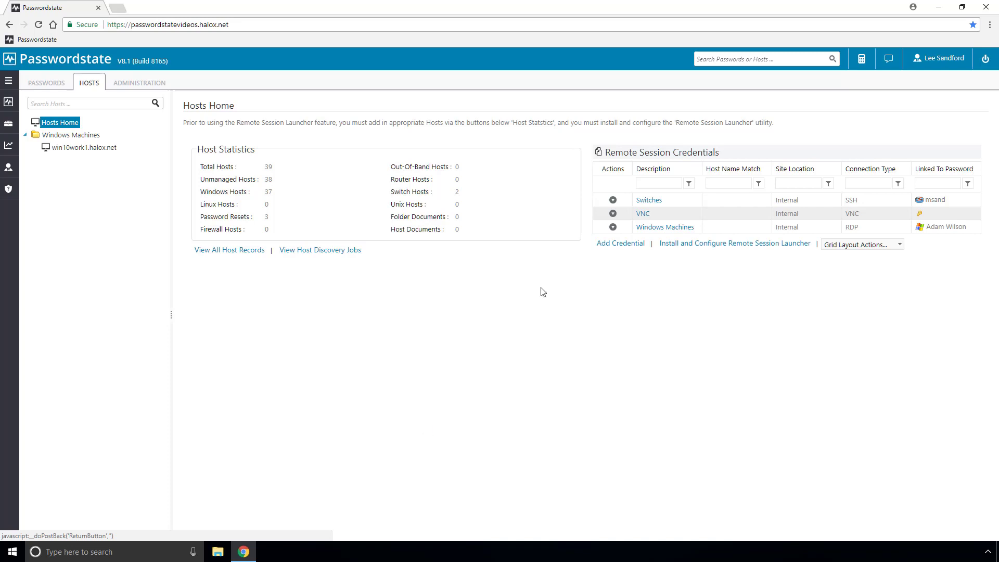
pyautogui.click(670, 230)
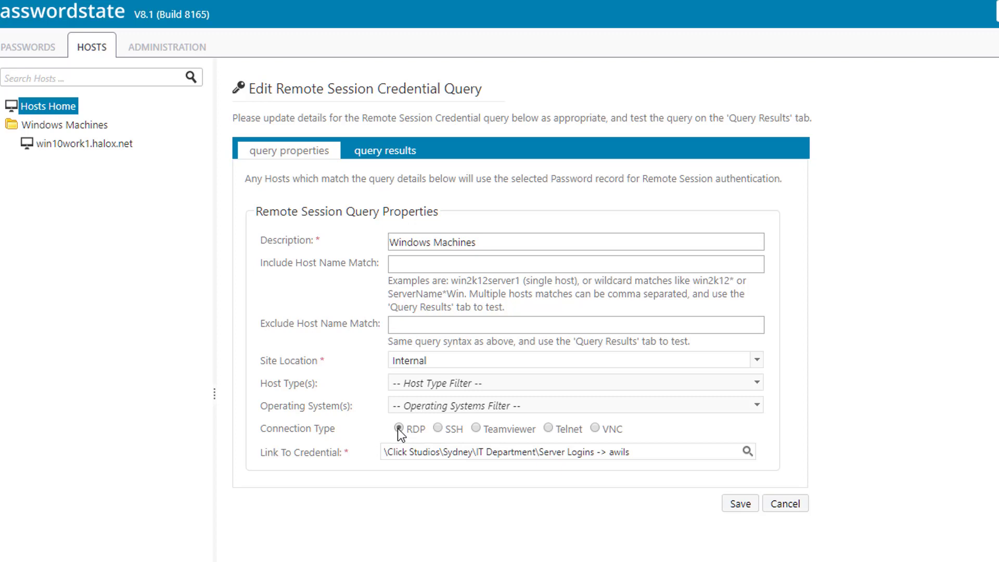
# Restrict the credential query to host type Windows and operating system Windows 10.
pyautogui.click(533, 383)
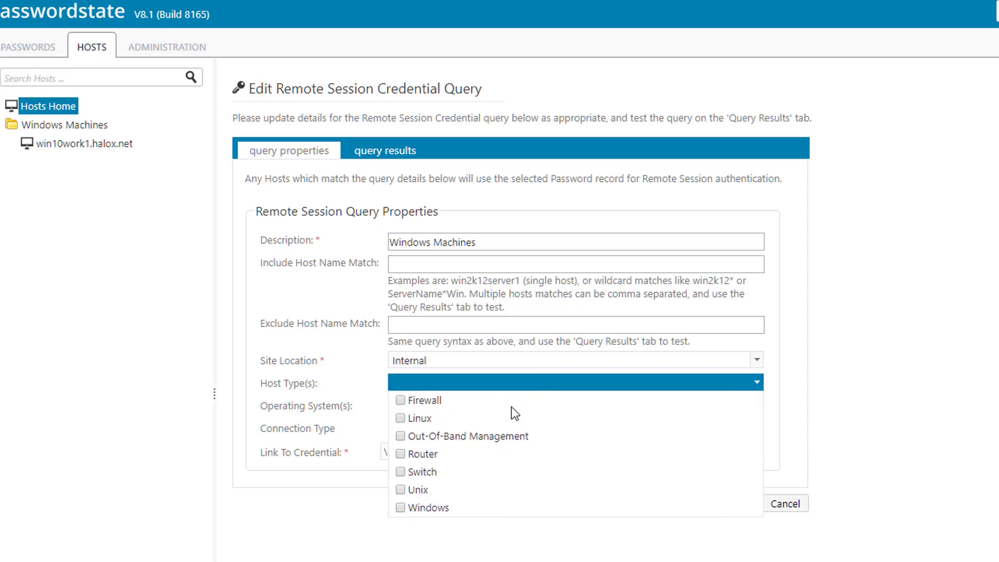
pyautogui.click(400, 508)
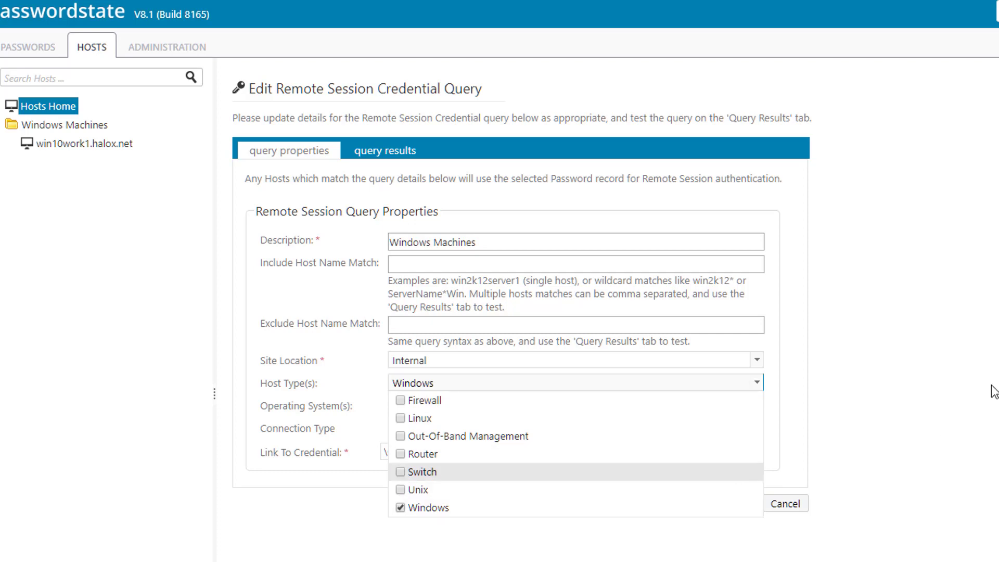
pyautogui.click(519, 407)
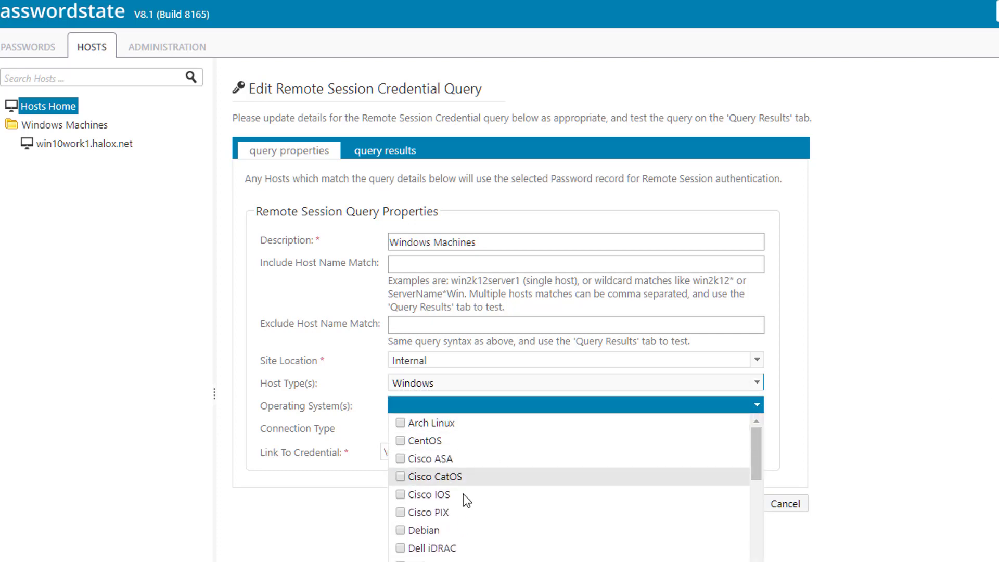
pyautogui.scroll(-10, 463, 494)
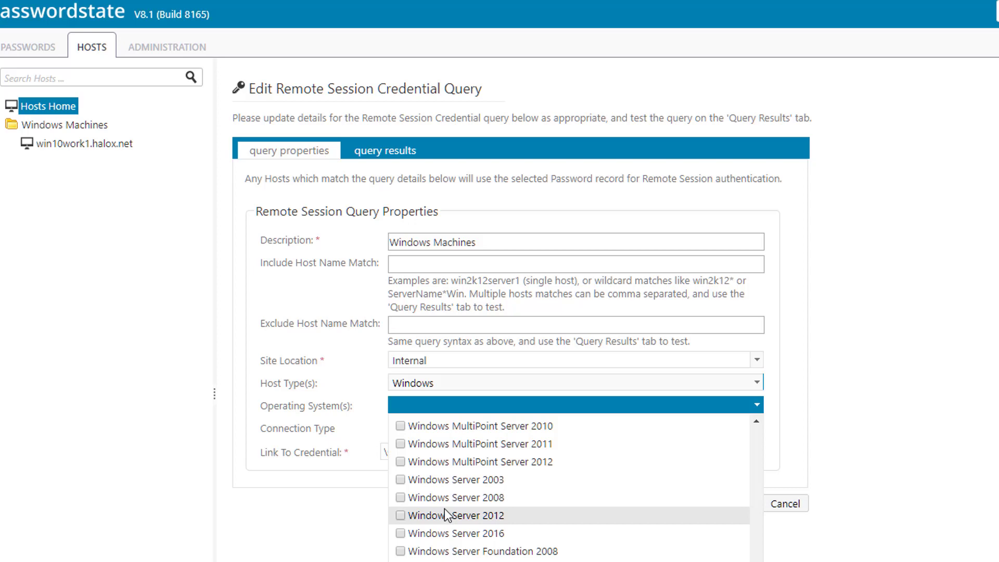
pyautogui.scroll(-1, 446, 515)
pyautogui.scroll(3, 446, 515)
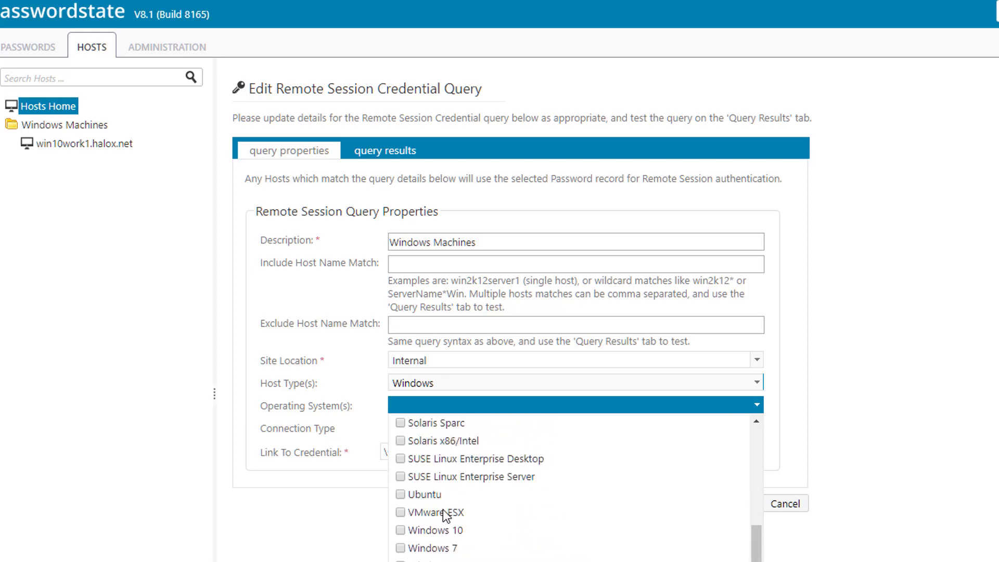
pyautogui.scroll(-3, 446, 515)
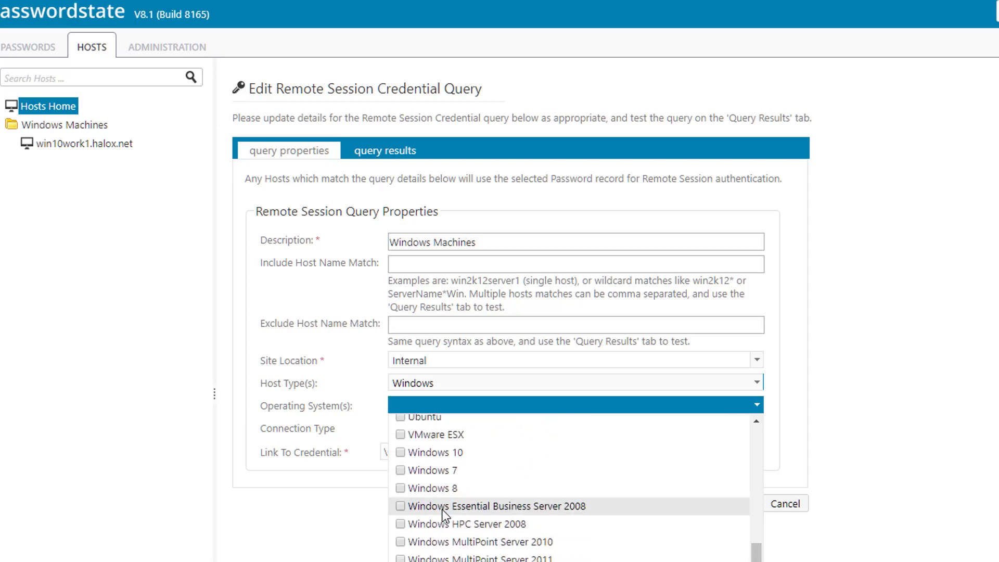
pyautogui.click(400, 452)
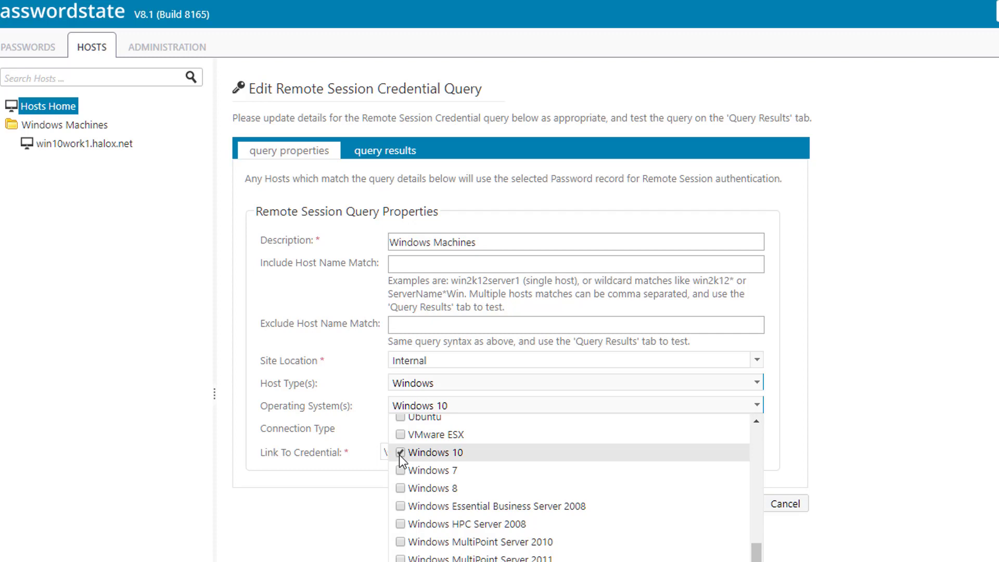
pyautogui.scroll(-2, 403, 458)
pyautogui.press('Escape')
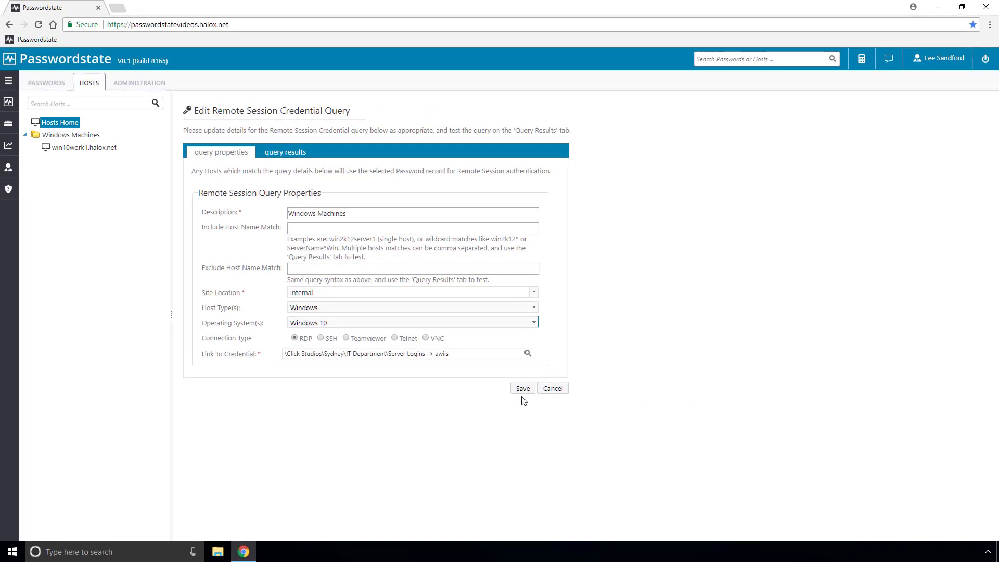
# Save the credential query, then launch a remote session to win10work1.halox.net.
pyautogui.click(521, 392)
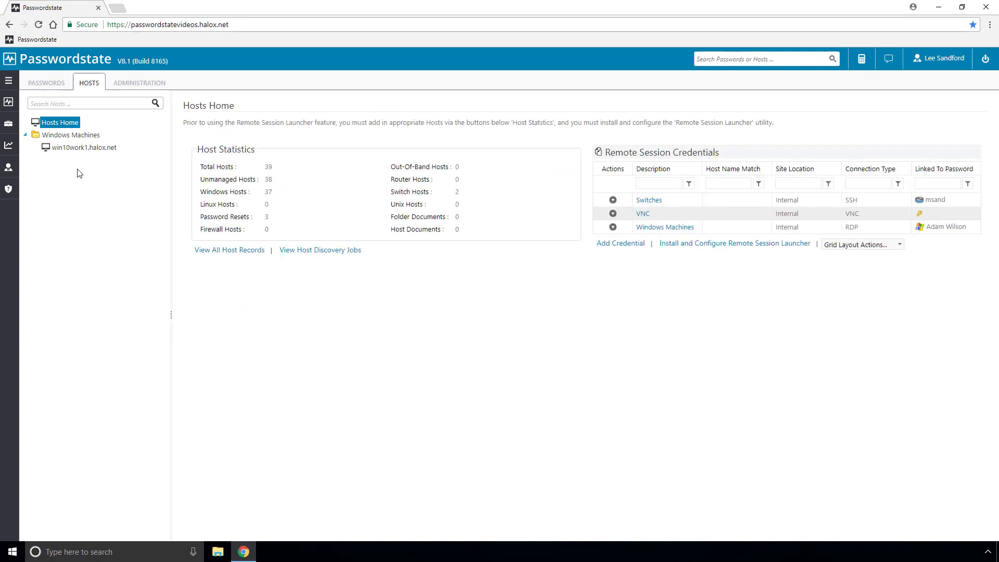
pyautogui.click(75, 151)
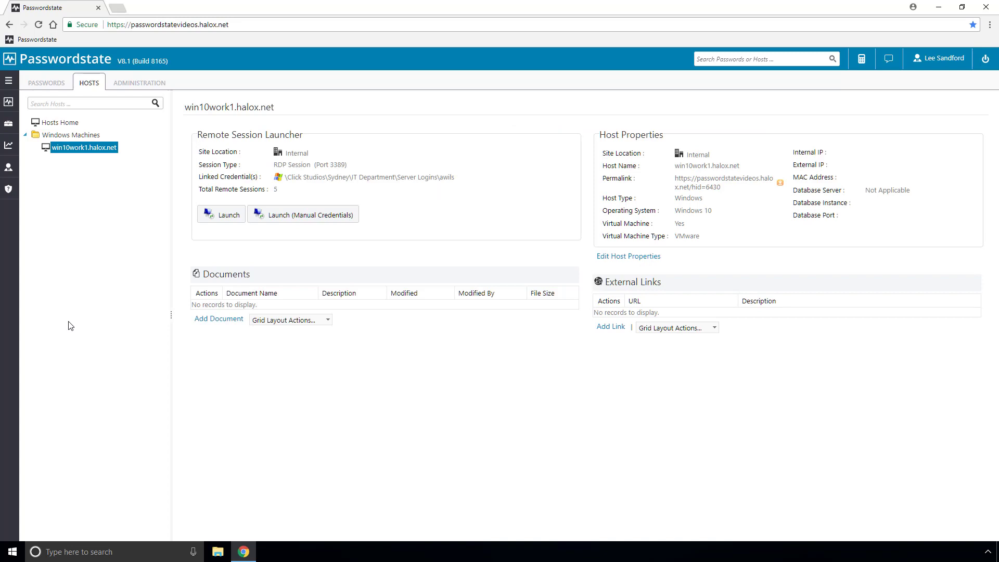
pyautogui.click(229, 219)
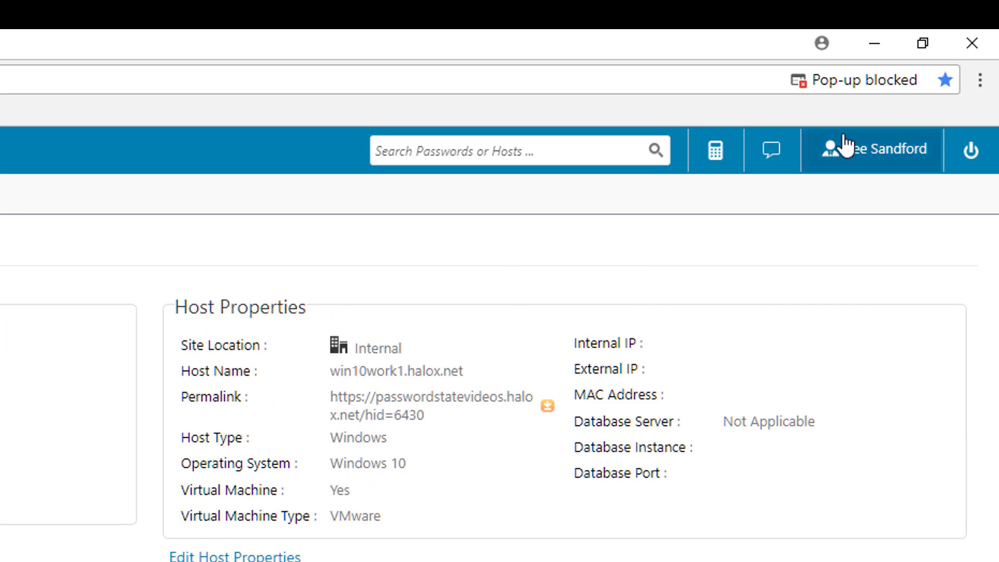
# Always allow pop-ups from the Passwordstate site in Chrome.
pyautogui.click(860, 80)
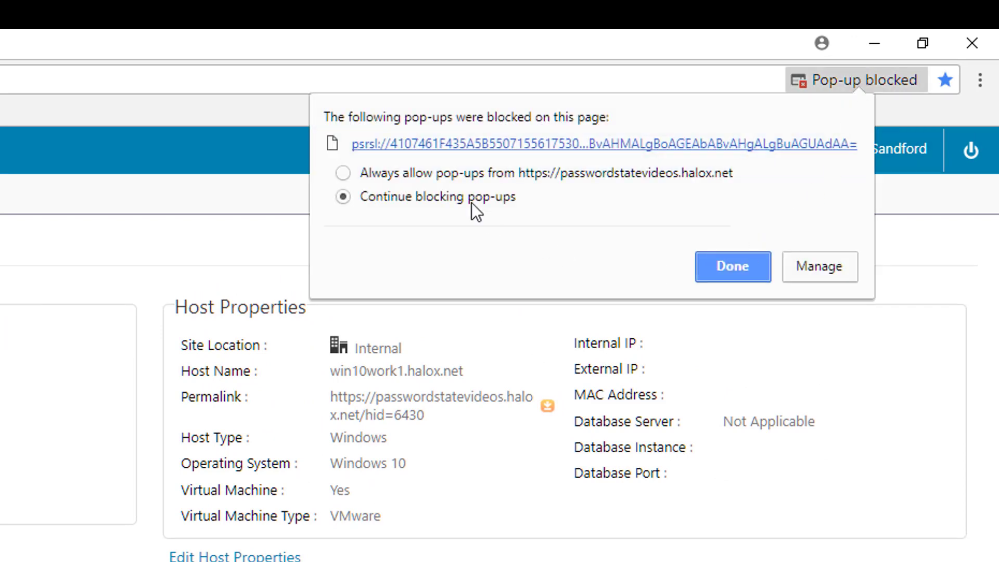
pyautogui.click(447, 173)
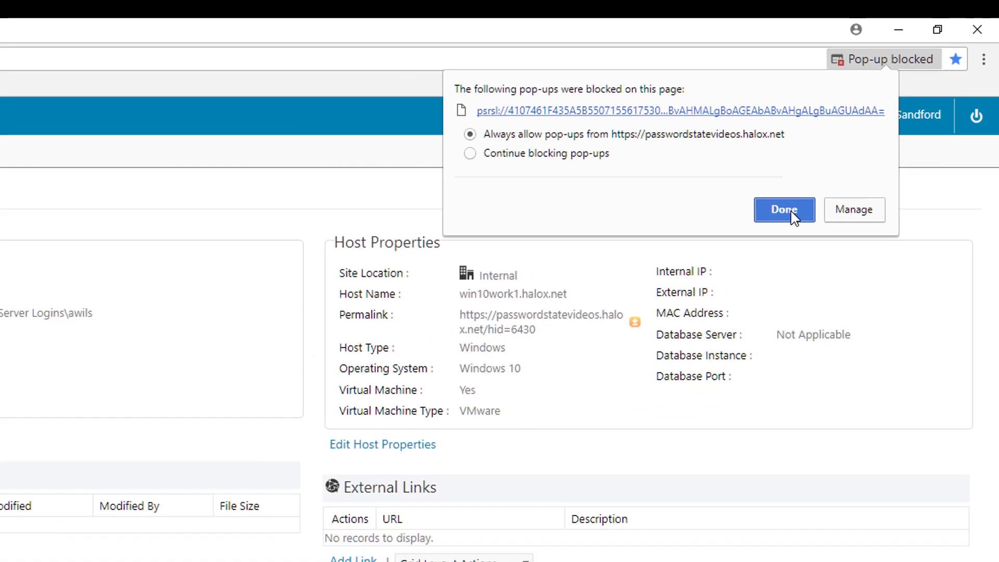
pyautogui.click(740, 267)
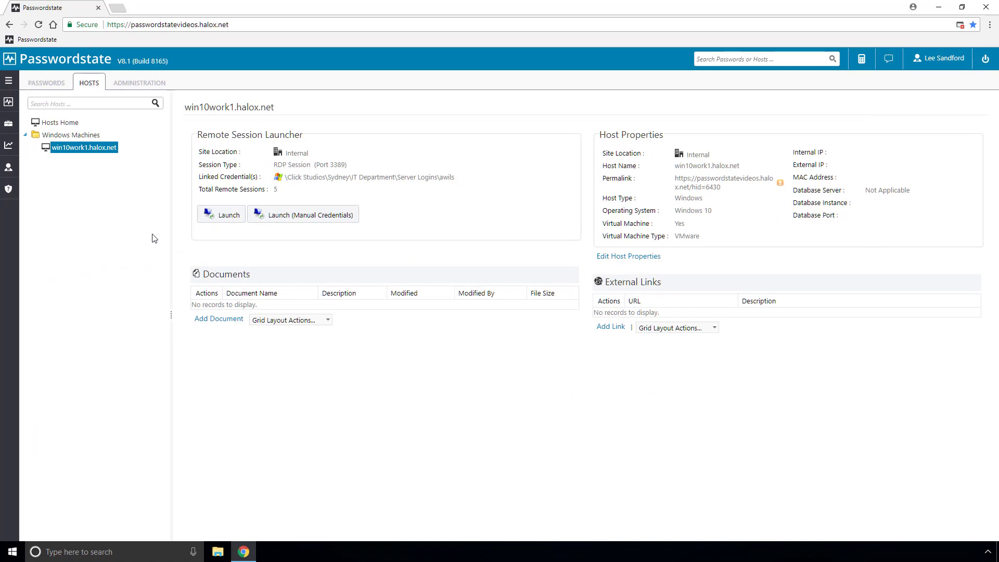